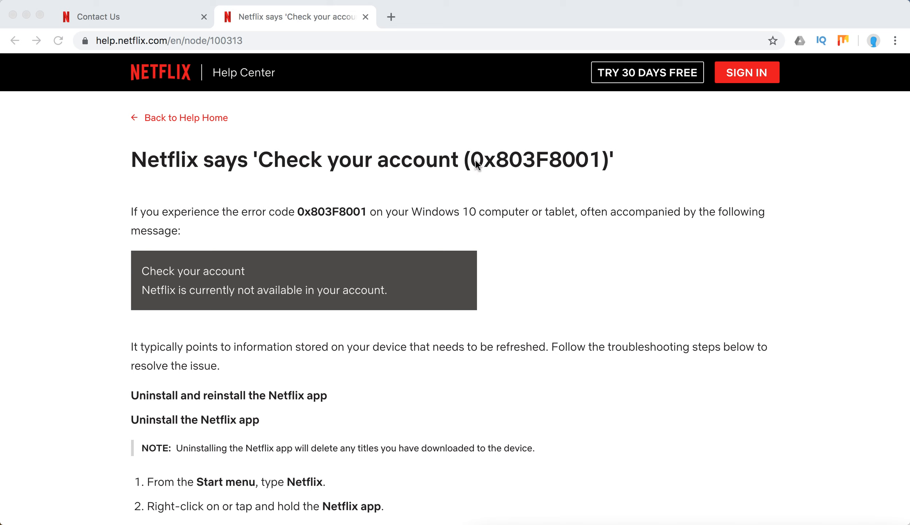
Step: Select the error code '0x803F8001' in the help article's title
left_click_drag(471, 160, 604, 163)
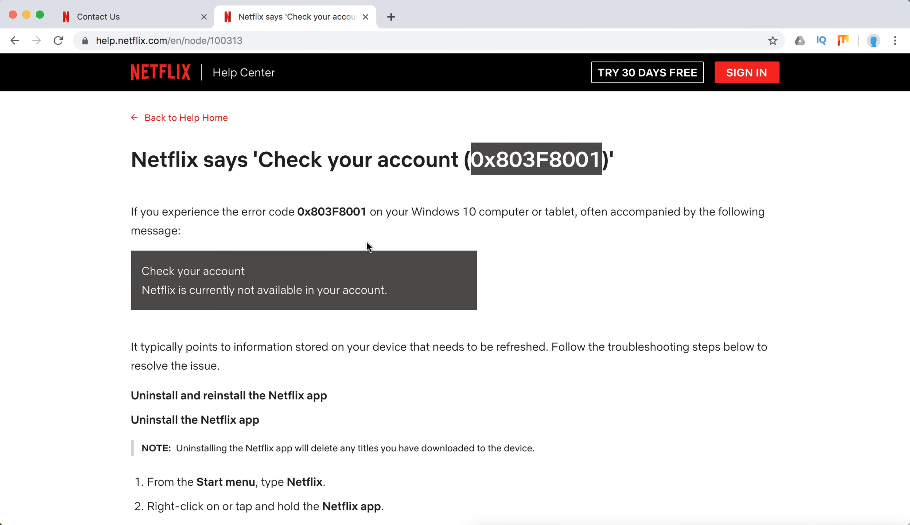
scroll(531, 331, "down", 3)
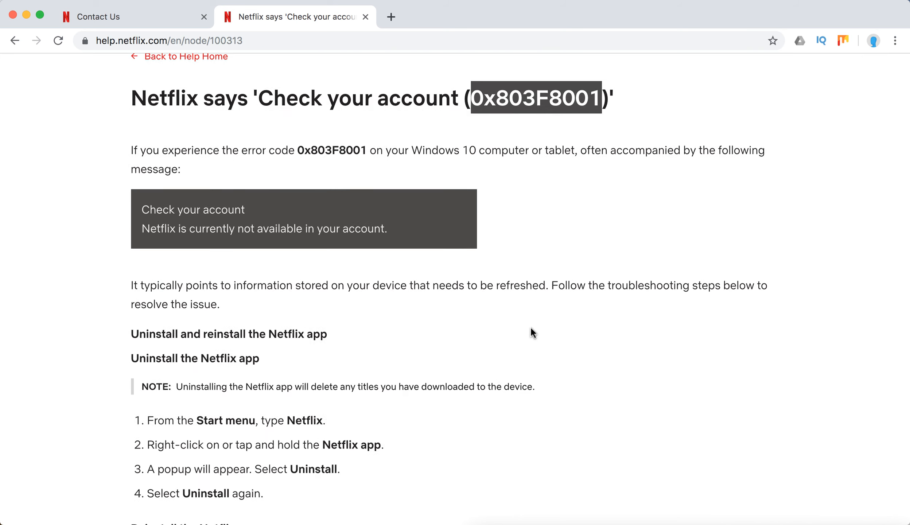
scroll(531, 331, "down", 3)
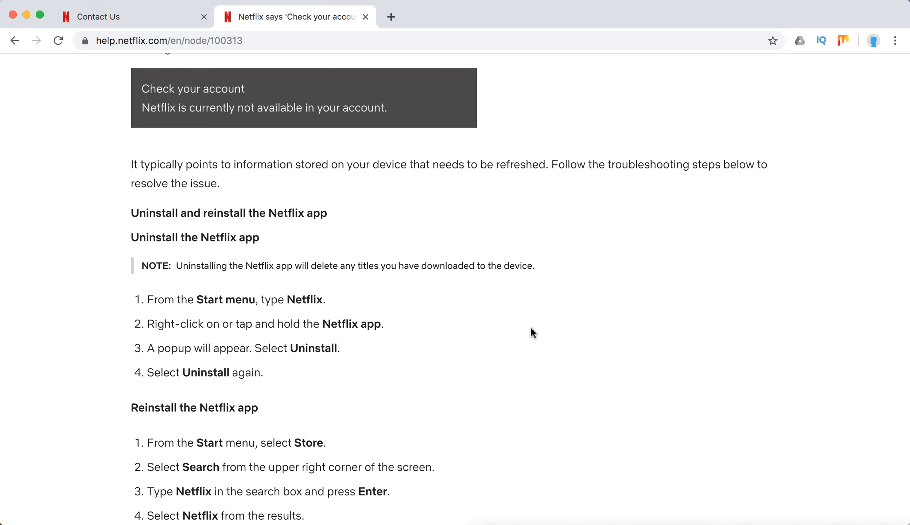
scroll(530, 331, "down", 2)
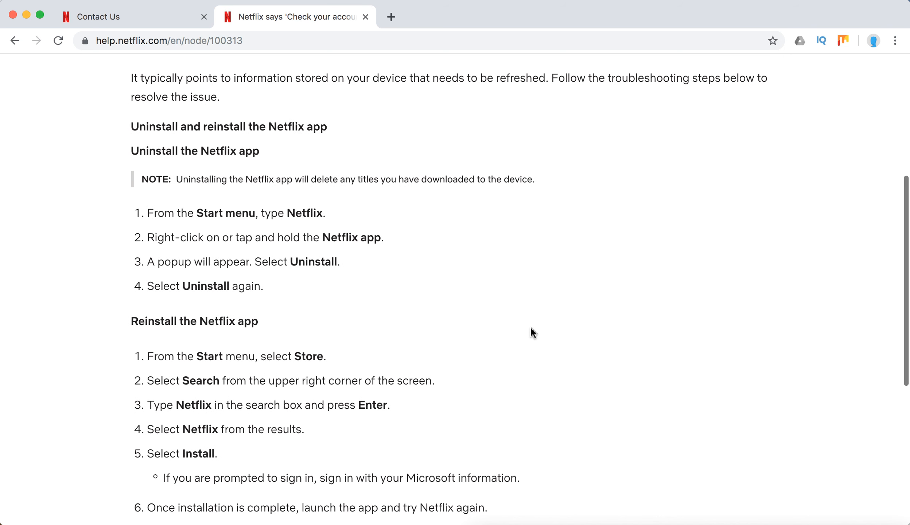
scroll(530, 332, "up", 1)
scroll(530, 331, "up", 5)
scroll(531, 331, "down", 5)
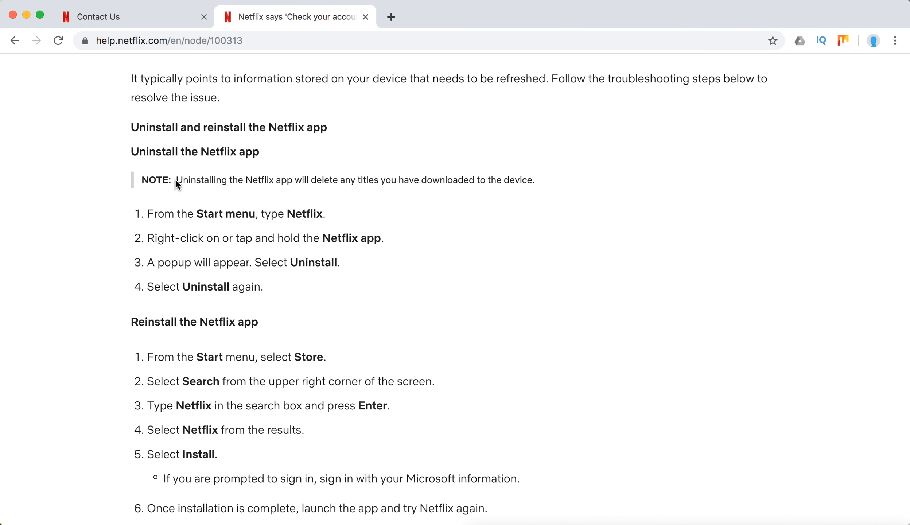
left_click_drag(178, 180, 535, 182)
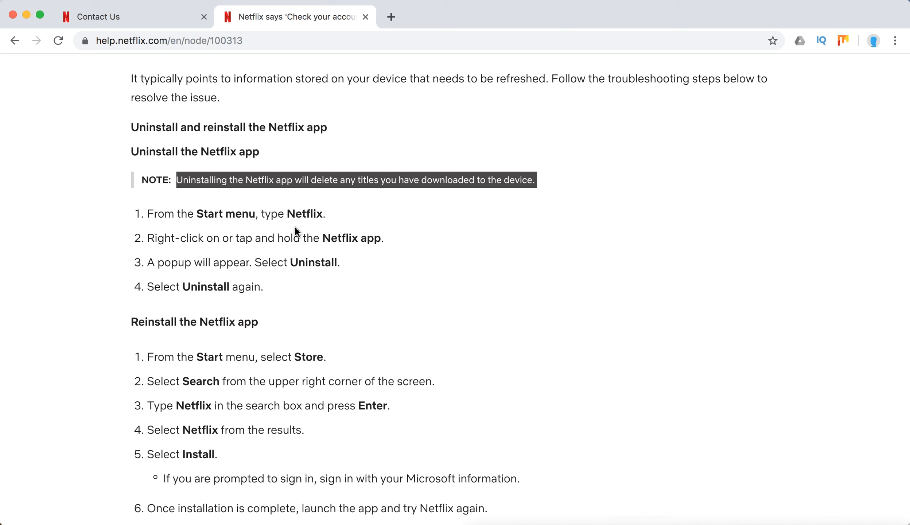
left_click(160, 219)
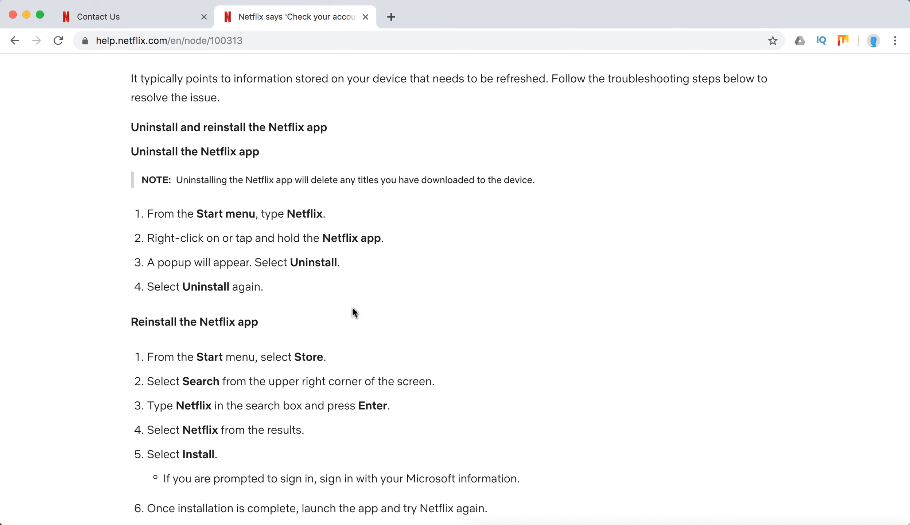
scroll(353, 312, "down", 3)
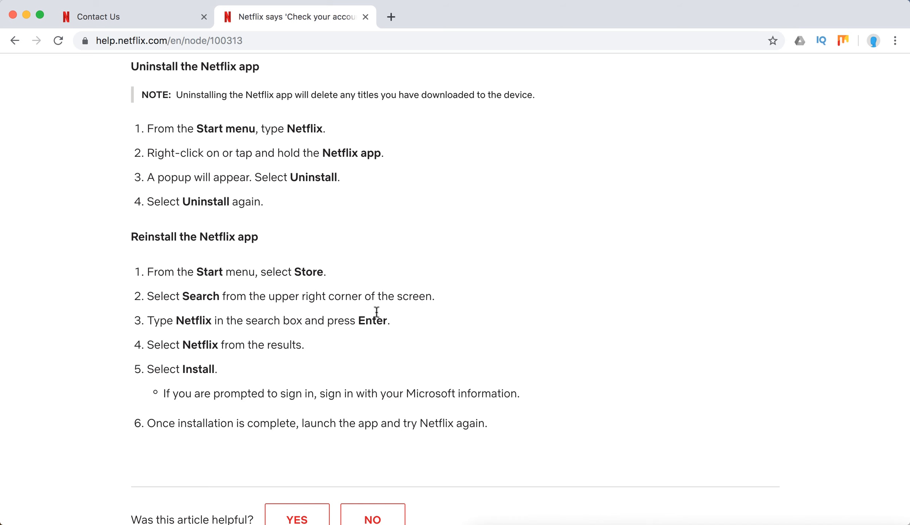
scroll(384, 310, "down", 3)
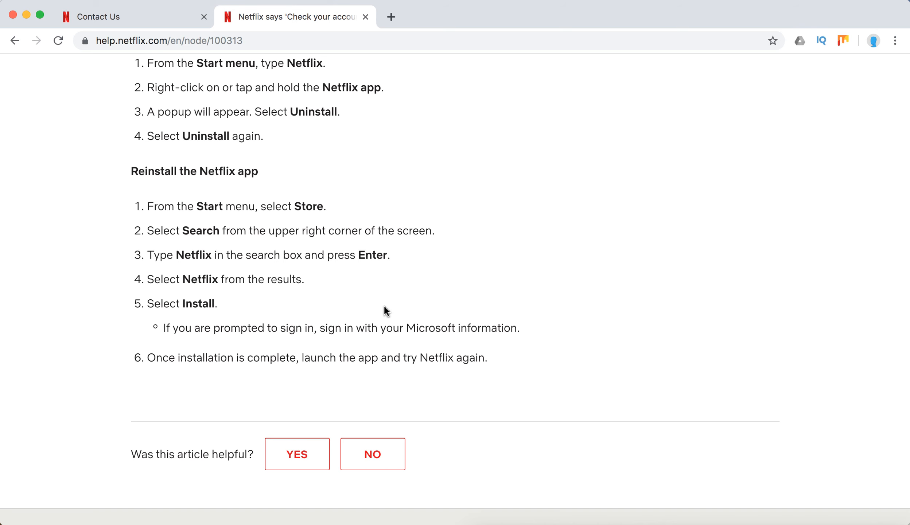
scroll(384, 310, "up", 1)
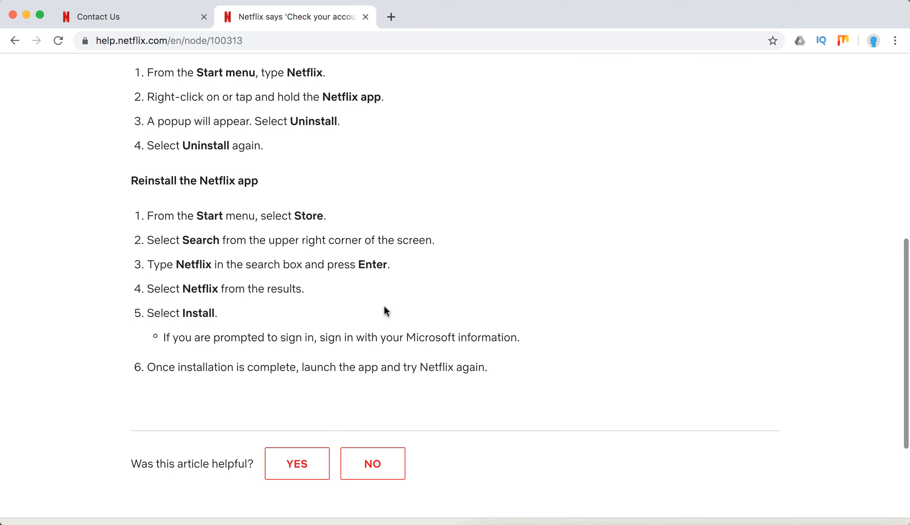
scroll(384, 310, "up", 4)
scroll(384, 310, "up", 3)
scroll(384, 310, "up", 4)
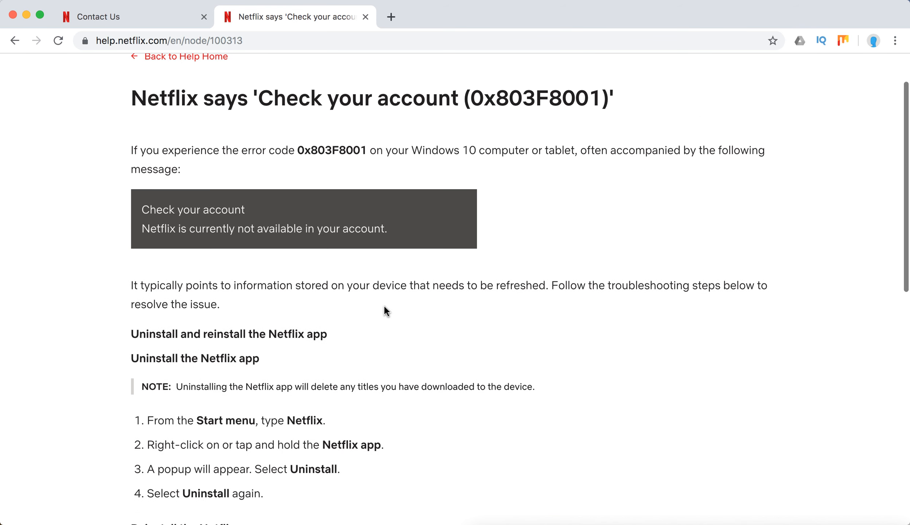
scroll(384, 310, "down", 10)
scroll(384, 311, "down", 2)
scroll(384, 310, "up", 10)
scroll(384, 310, "up", 2)
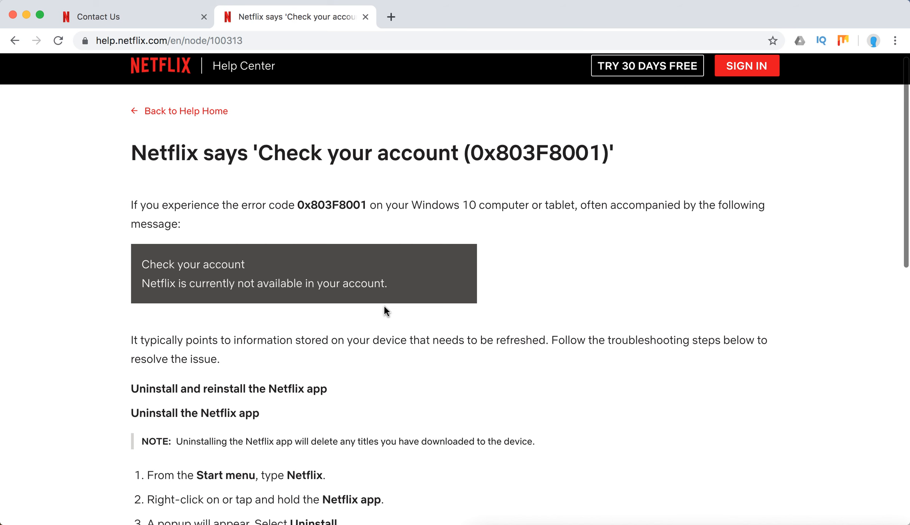
left_click(152, 17)
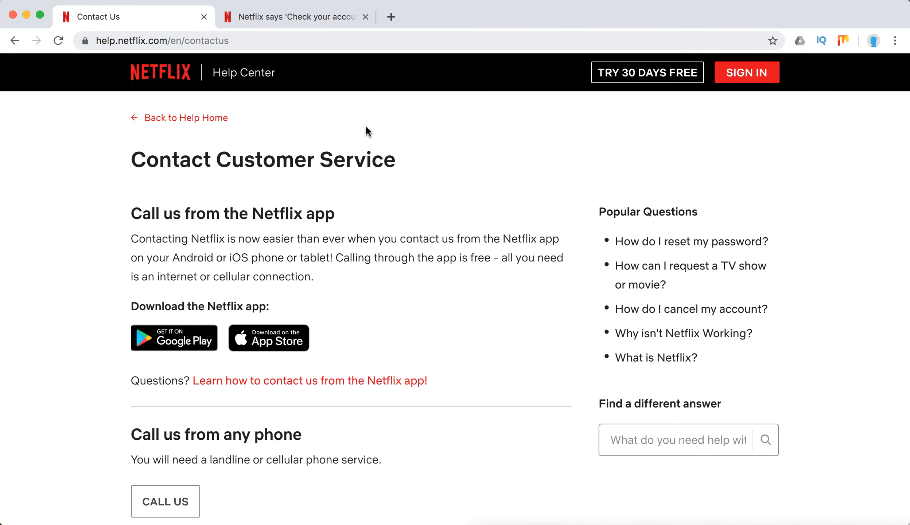
scroll(366, 131, "down", 3)
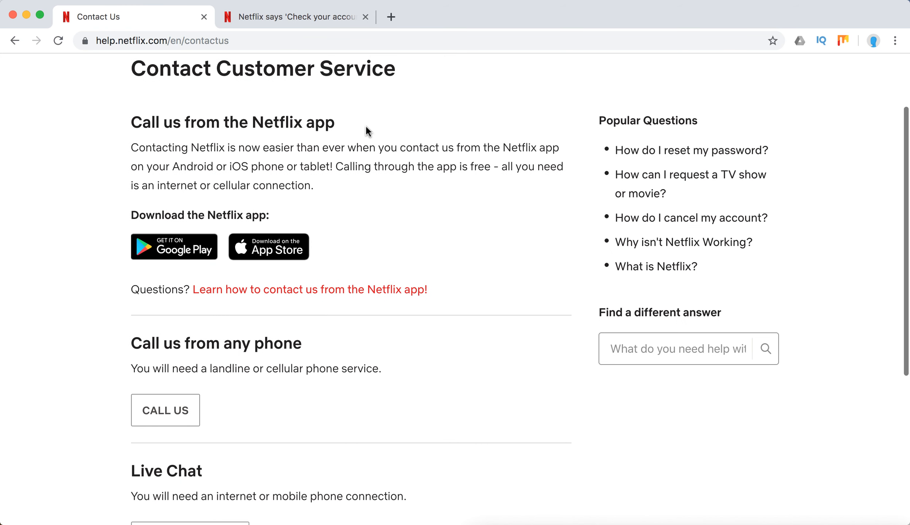
scroll(367, 131, "down", 5)
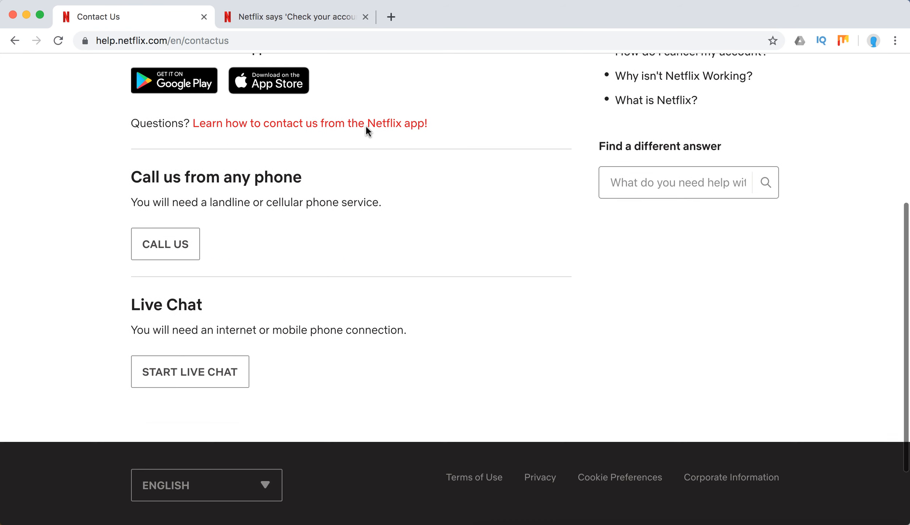
scroll(367, 131, "up", 5)
scroll(367, 131, "up", 3)
left_click(331, 17)
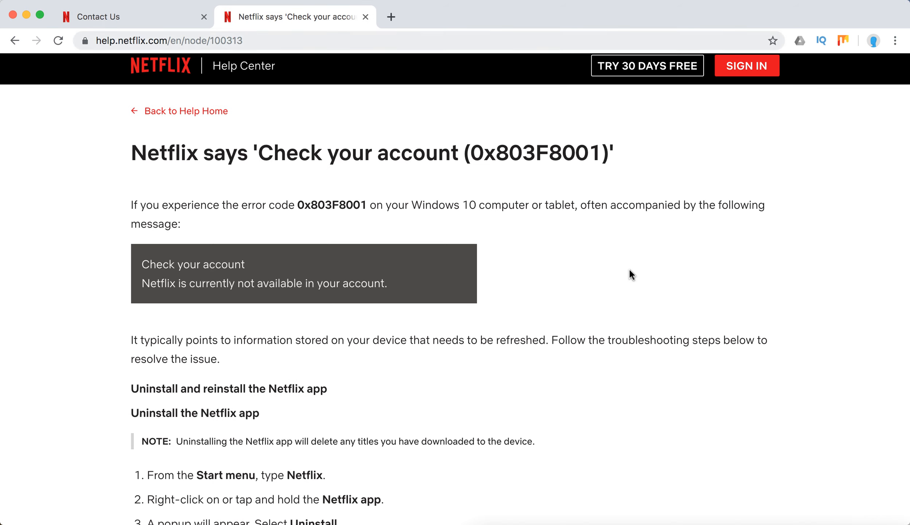